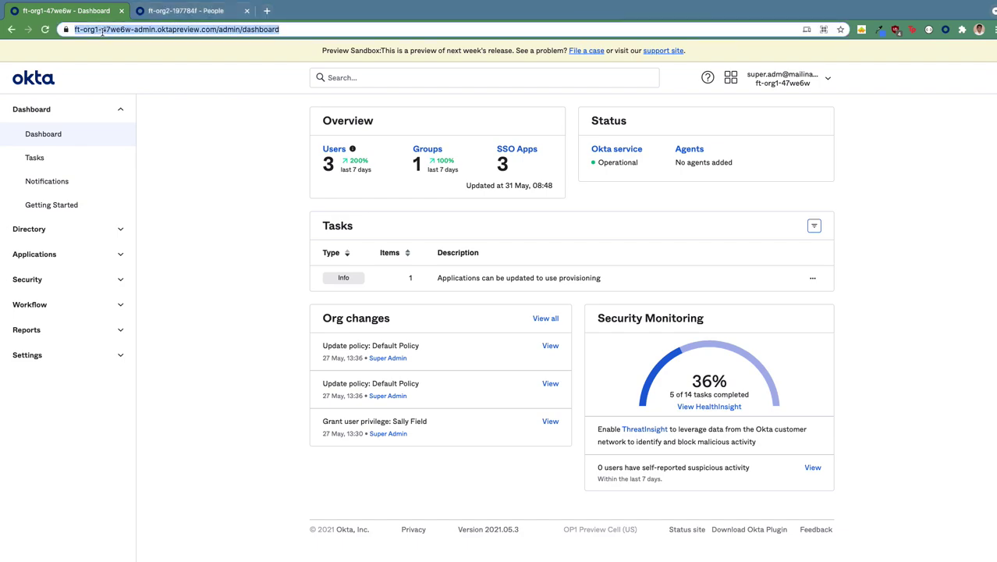
Point out the source org in the address bar, glance at the target org's people, and return to the source dashboard
drag(98, 32, 72, 32)
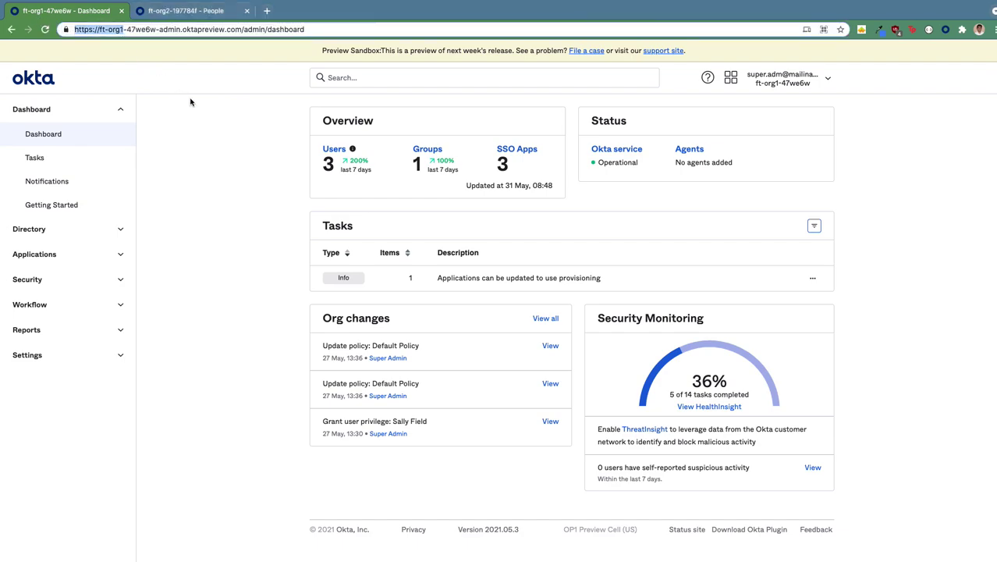
key(ctrl+Tab)
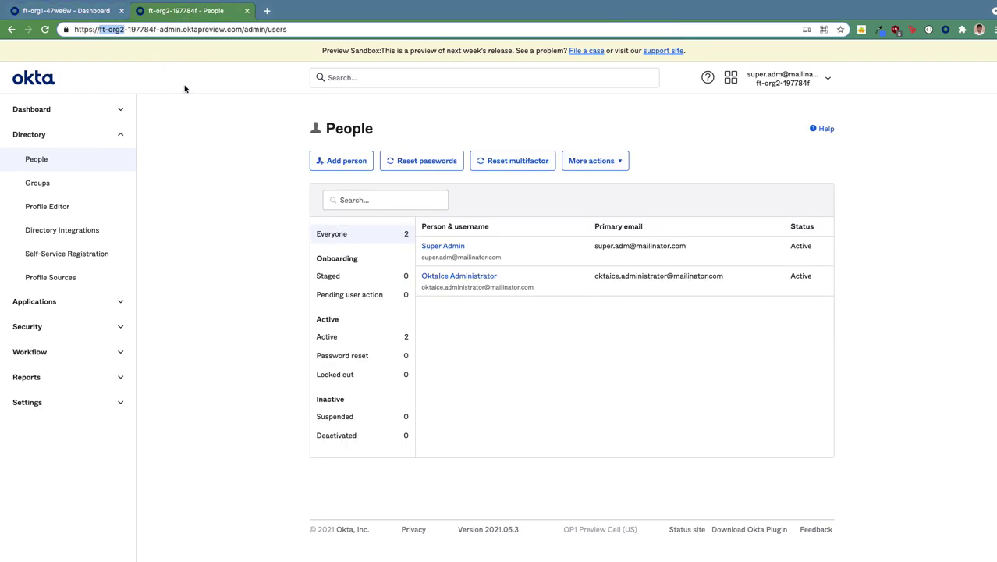
click(60, 14)
Open the Okta Org2Org app from Applications and view its Provisioning tab
click(90, 252)
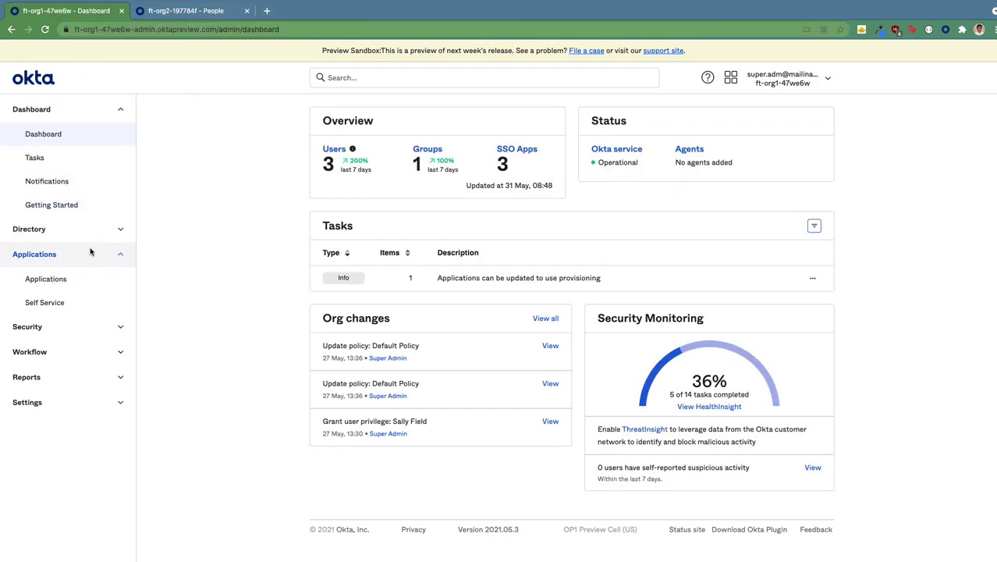
click(82, 278)
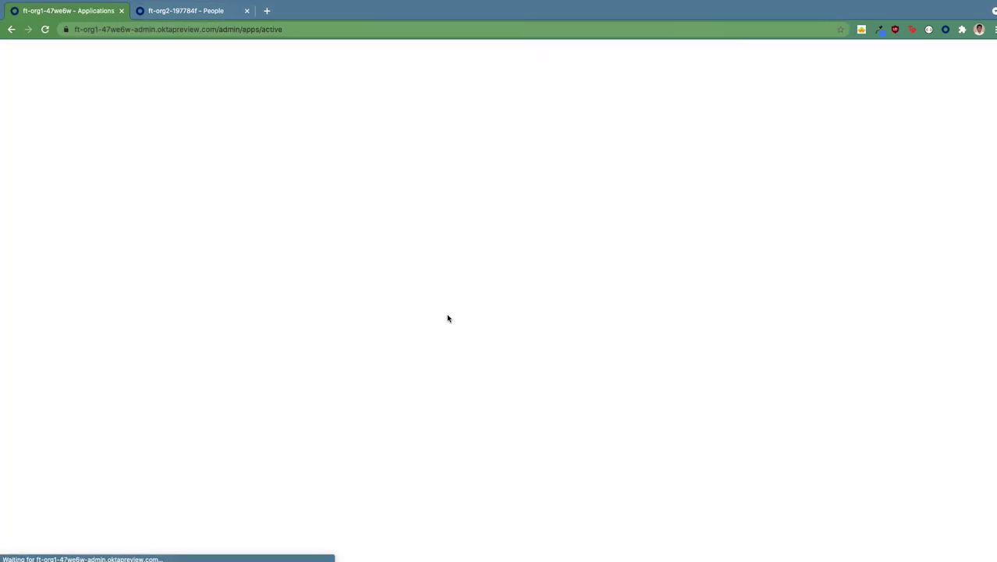
click(539, 400)
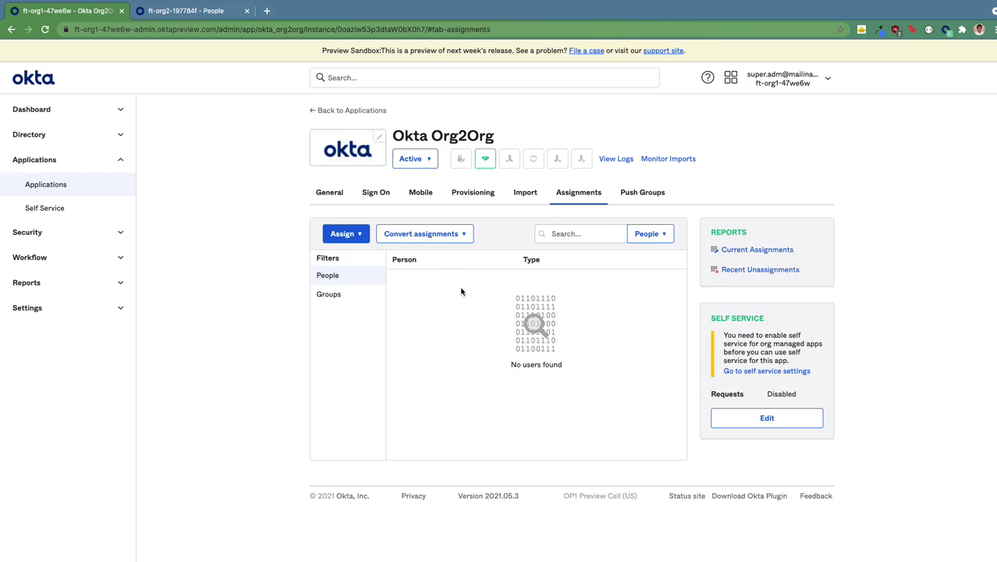
click(467, 197)
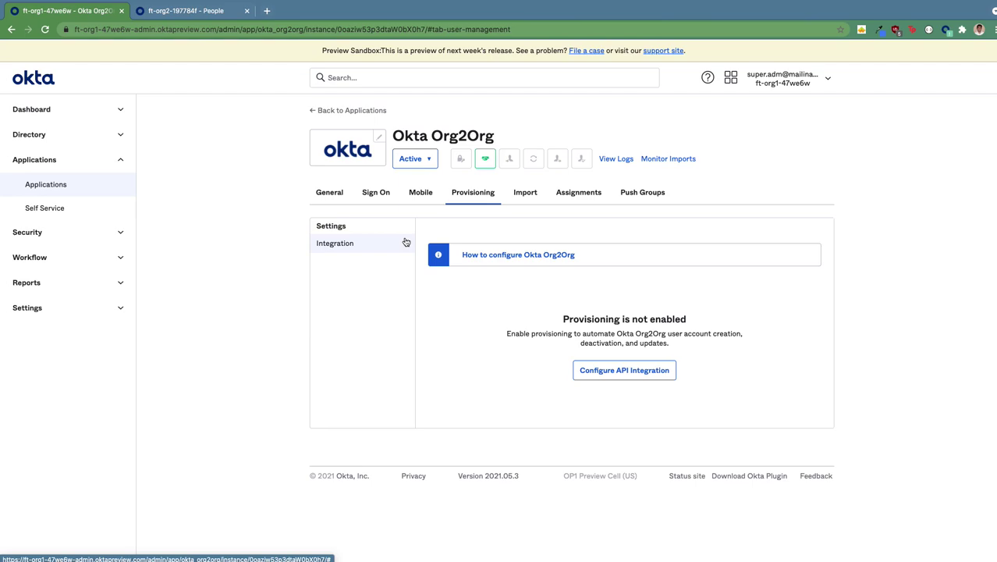
In the ft-org2 target org, go to Security > API > Tokens, which lists no tokens yet
click(193, 13)
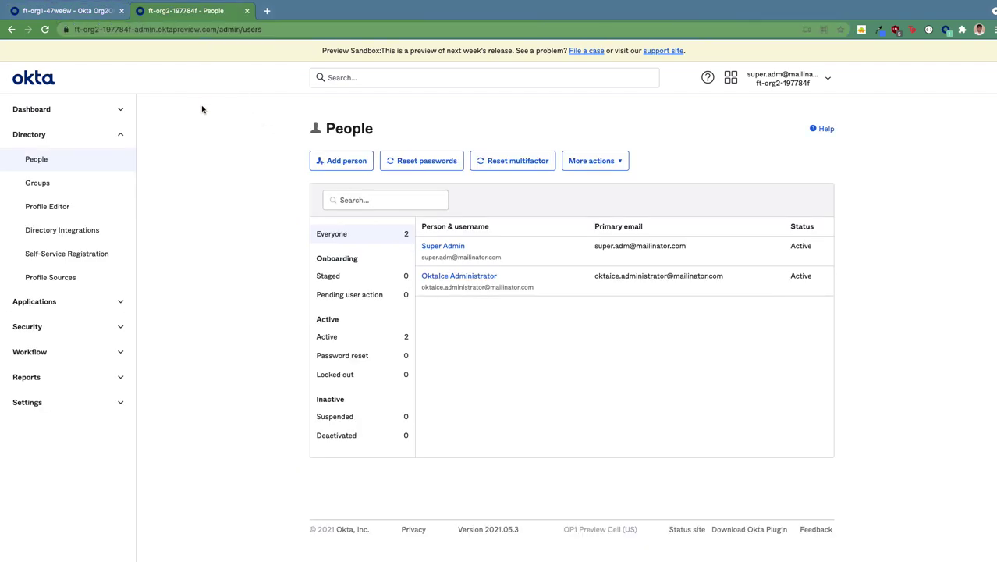
click(64, 332)
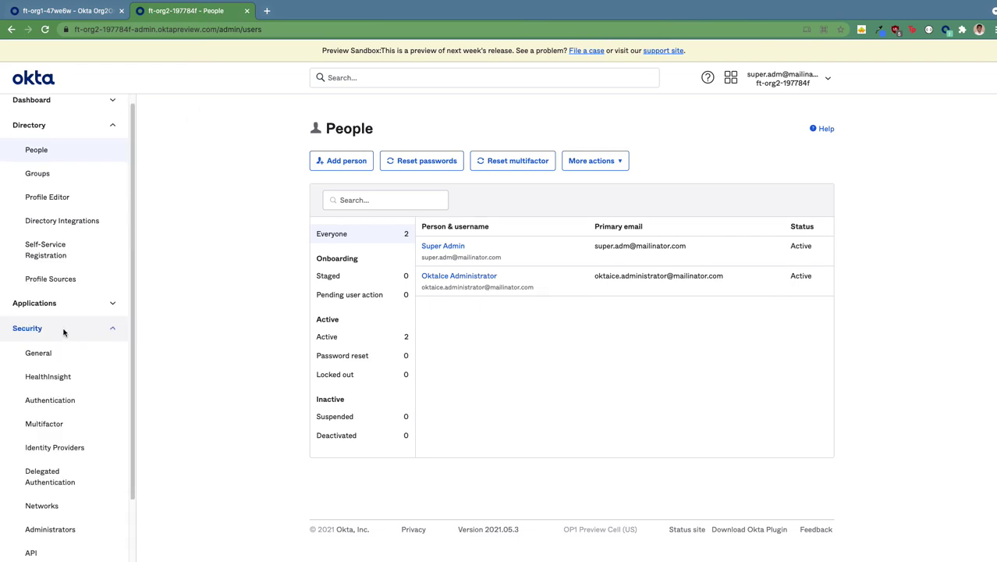
click(47, 549)
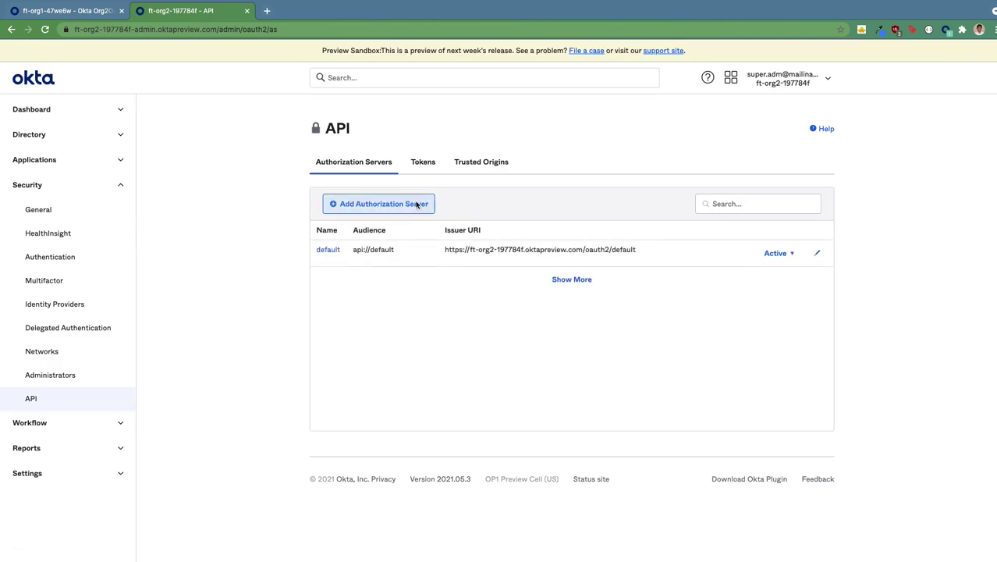
click(419, 164)
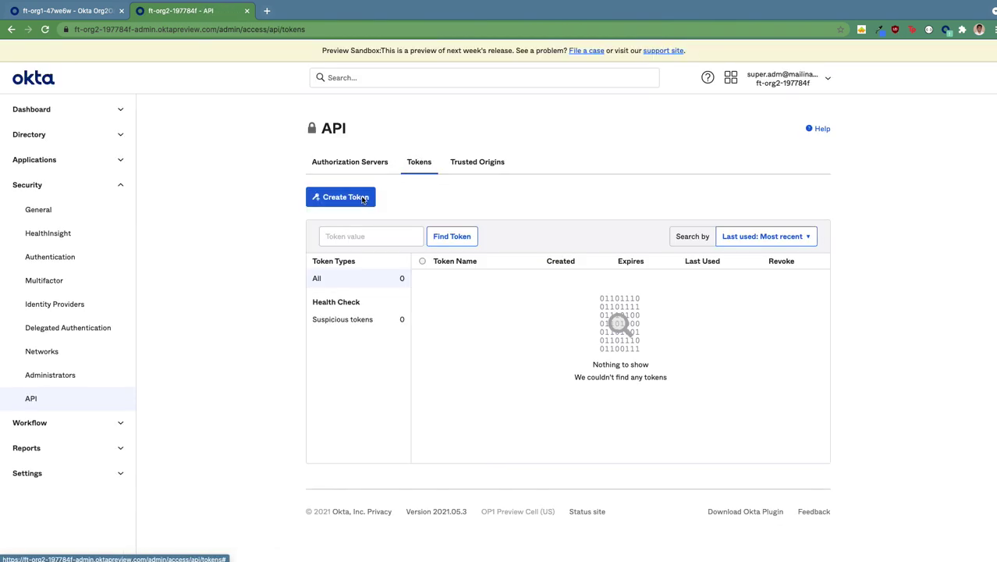
Create an API token named 'Partner Okta Org' and copy its value to the clipboard
click(362, 198)
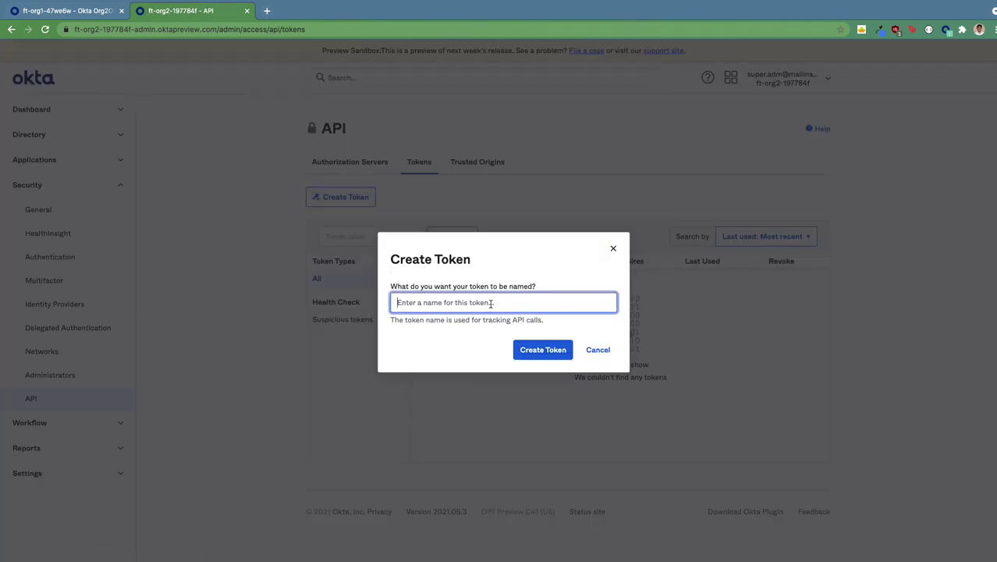
text(Partner Okta Org)
click(544, 349)
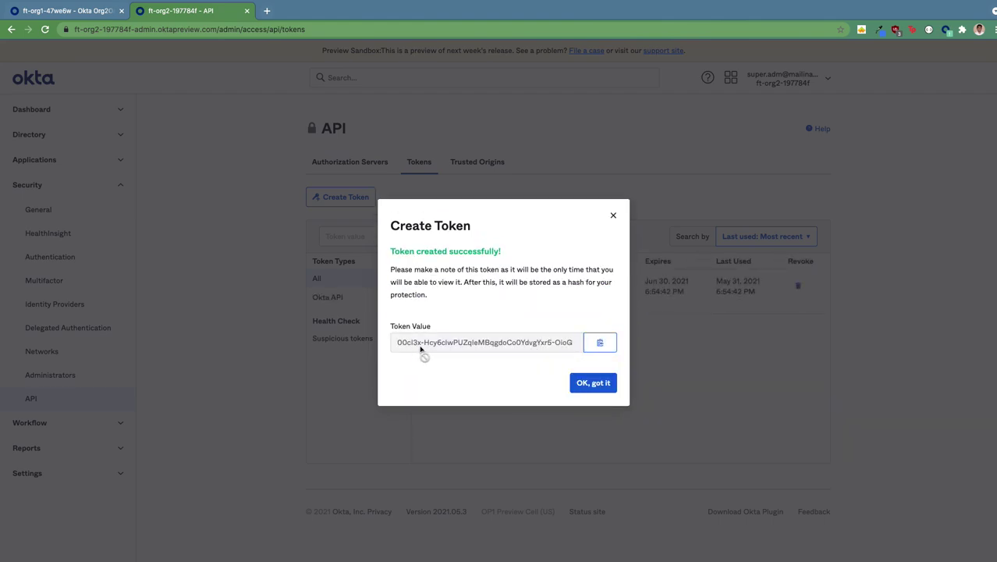
click(608, 344)
click(593, 385)
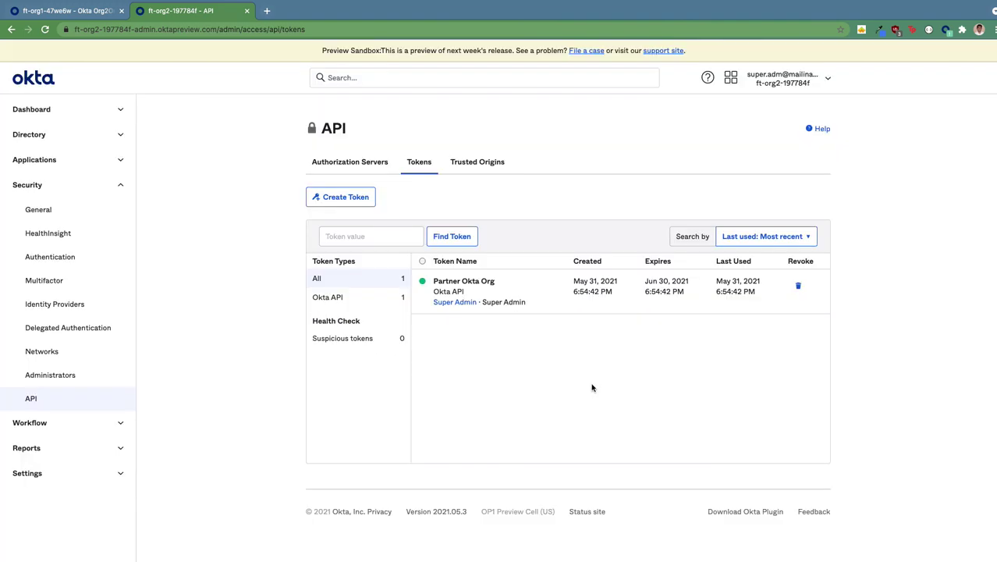
Back in ft-org1, enable Org2Org API integration with the copied token as security token and test the credentials
click(68, 13)
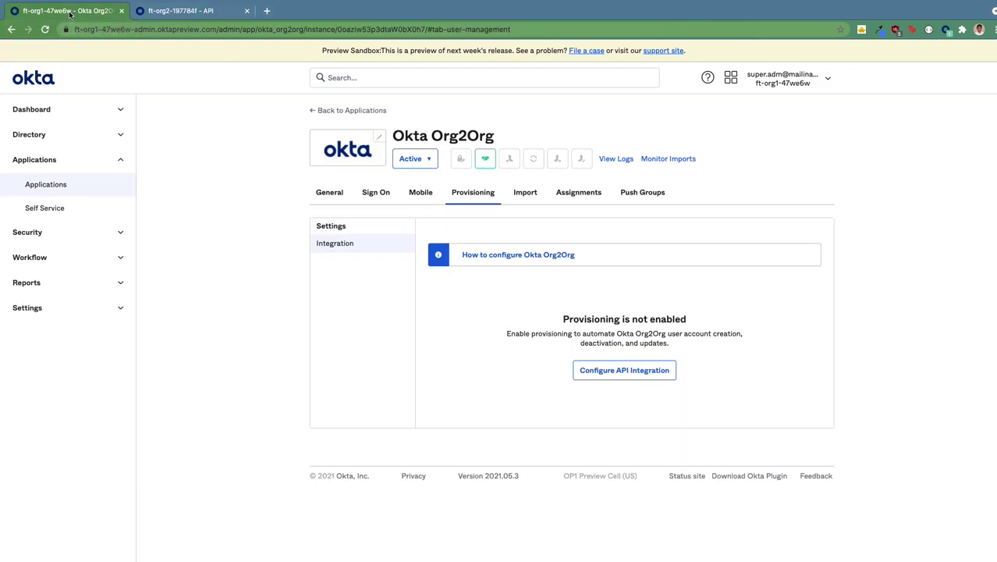
click(622, 375)
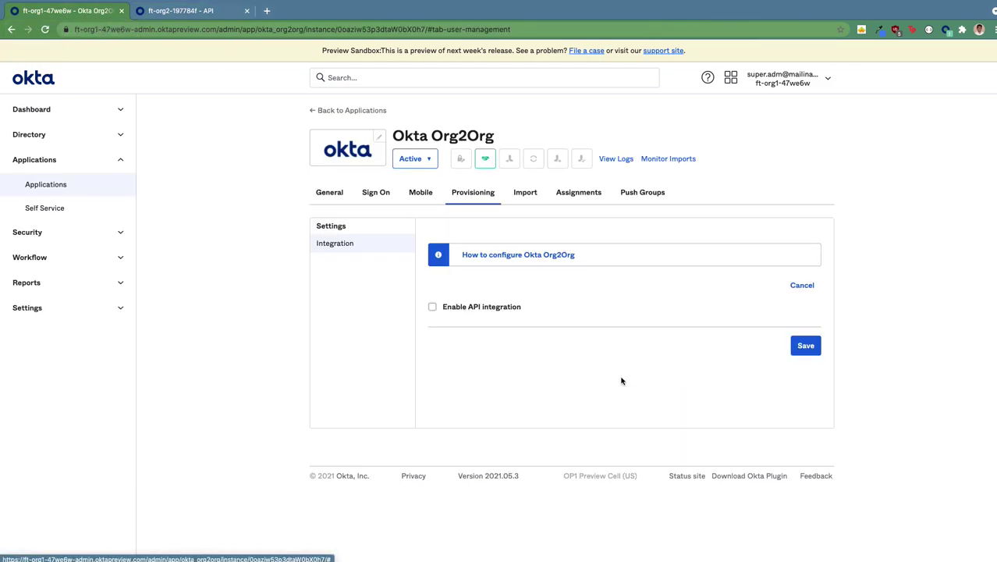
click(432, 309)
click(689, 371)
double_click(689, 371)
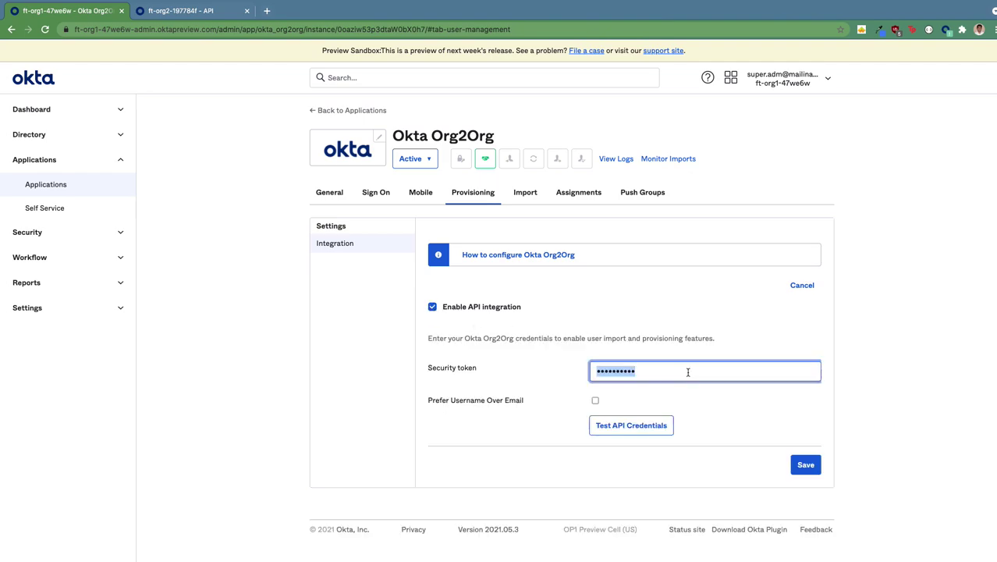
key(super+v)
double_click(629, 373)
key(super+v)
click(613, 430)
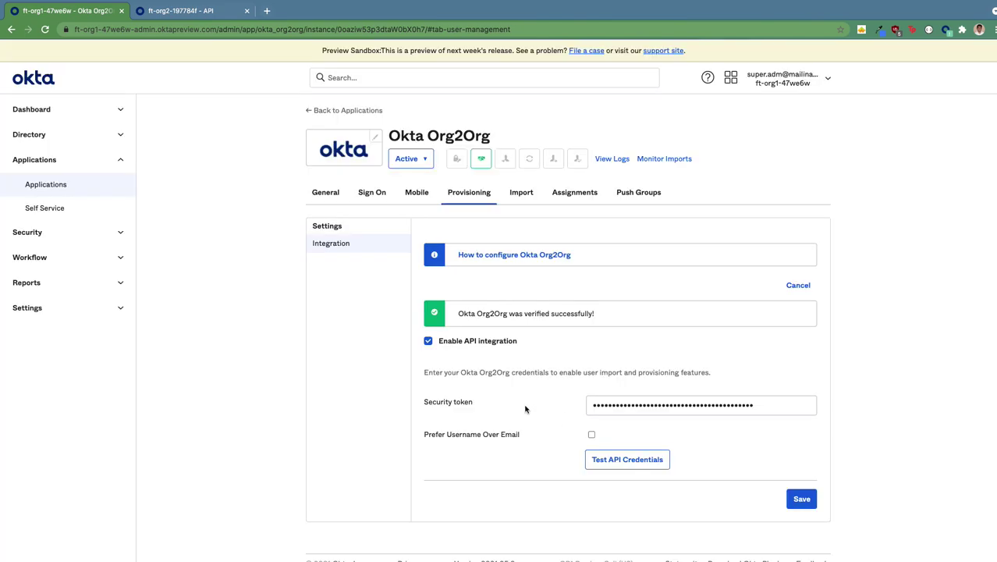
Save the API integration, then enable Create Users, Update User Attributes and Deactivate Users under To App
click(807, 499)
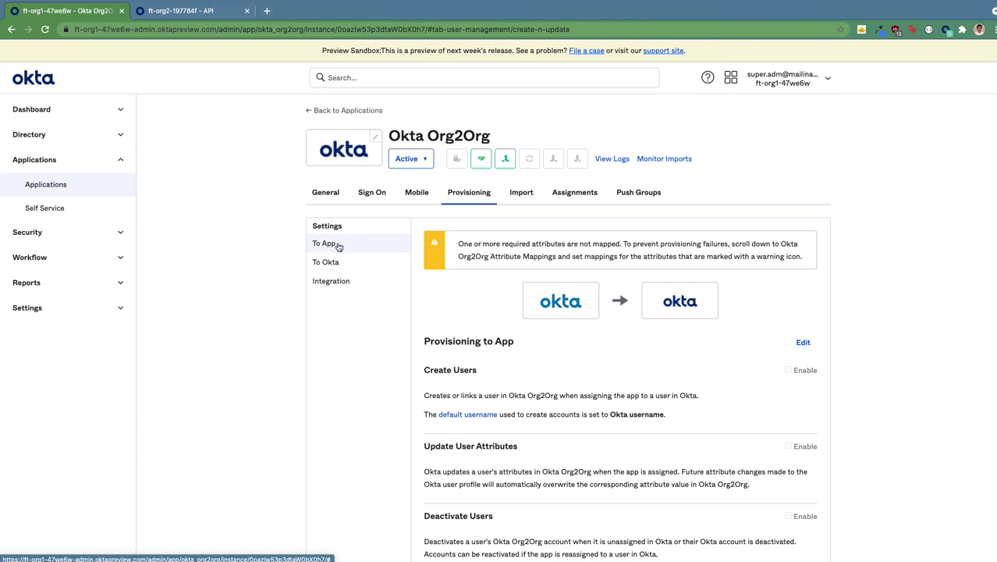
scroll(775, 385, down, 2)
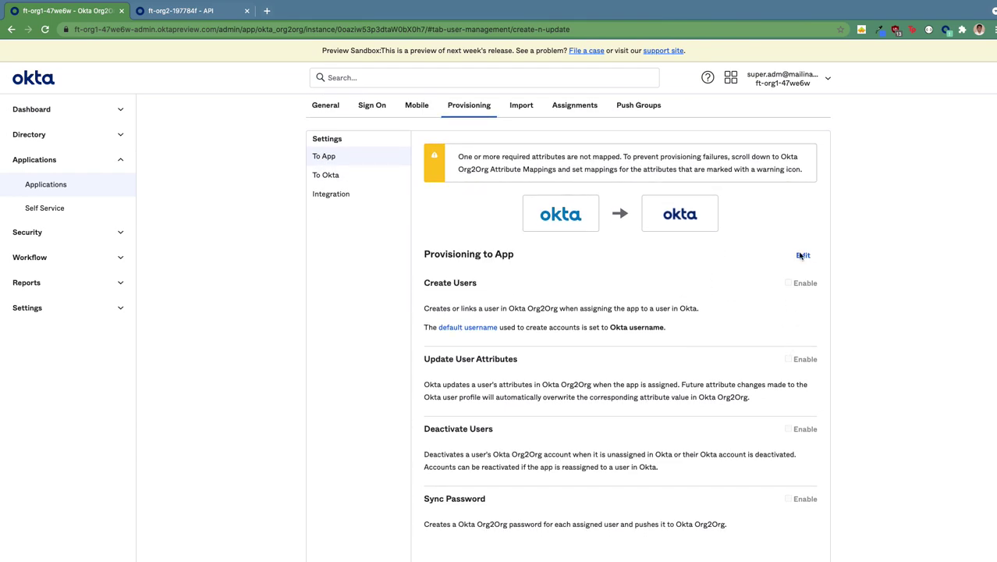
click(803, 257)
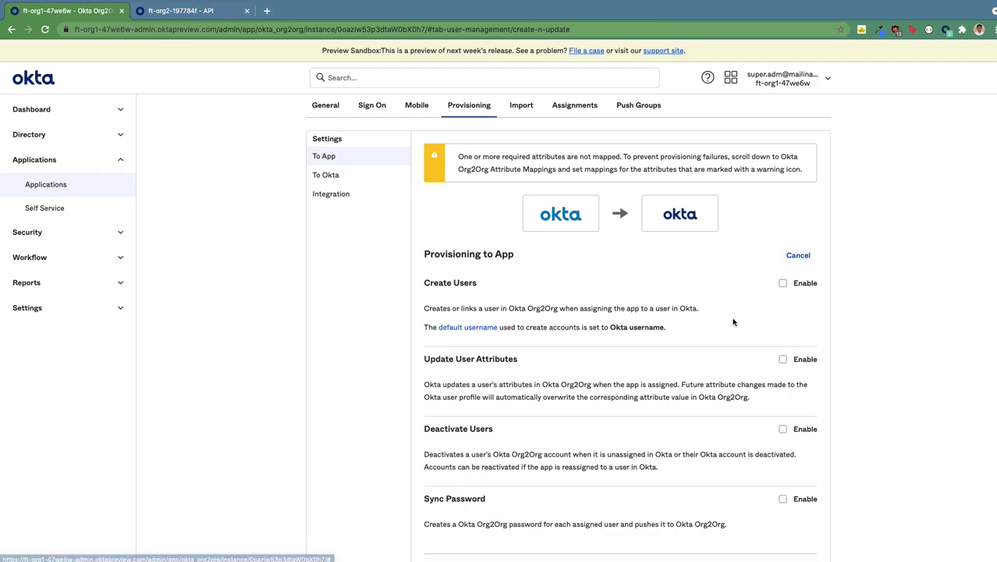
scroll(733, 319, down, 1)
click(783, 270)
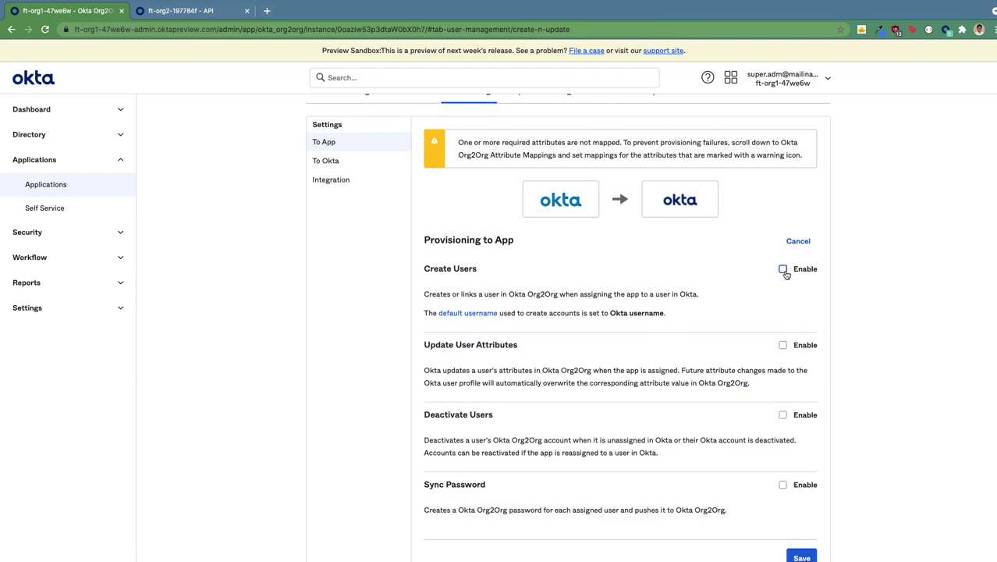
click(784, 345)
click(783, 415)
scroll(835, 452, down, 2)
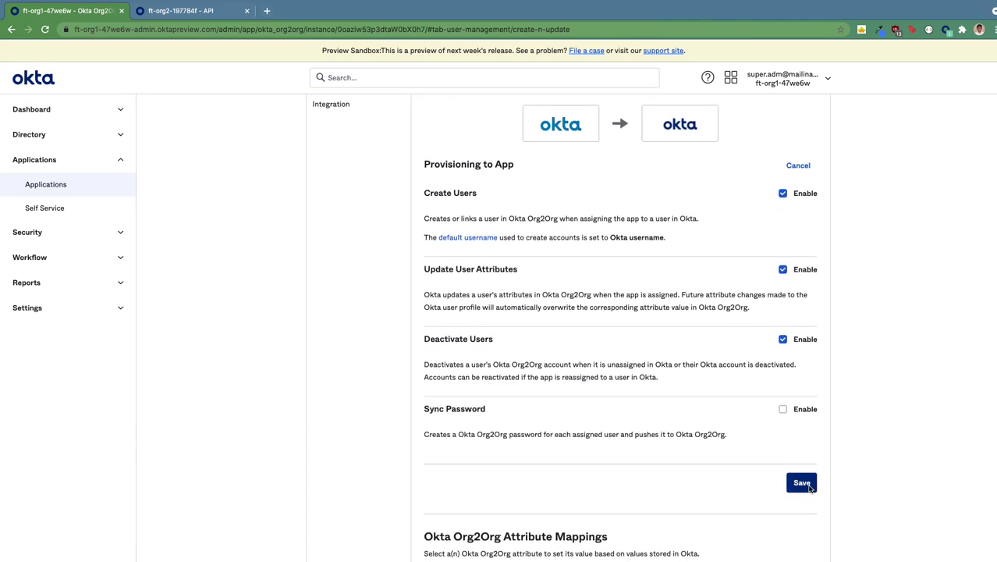
click(804, 483)
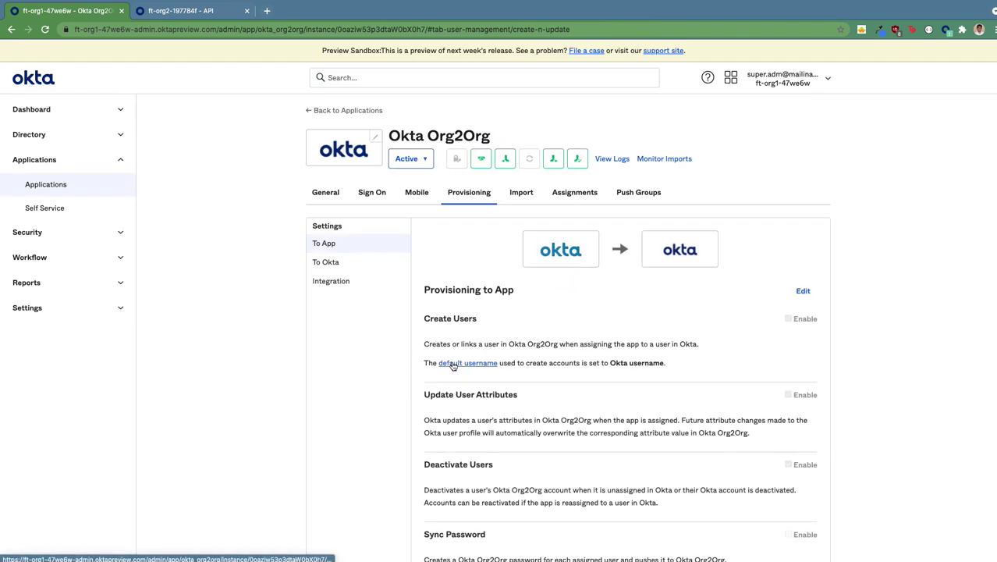
Assign Sales Group to Okta Org2Org, then filter the Assignments tab to People
click(575, 192)
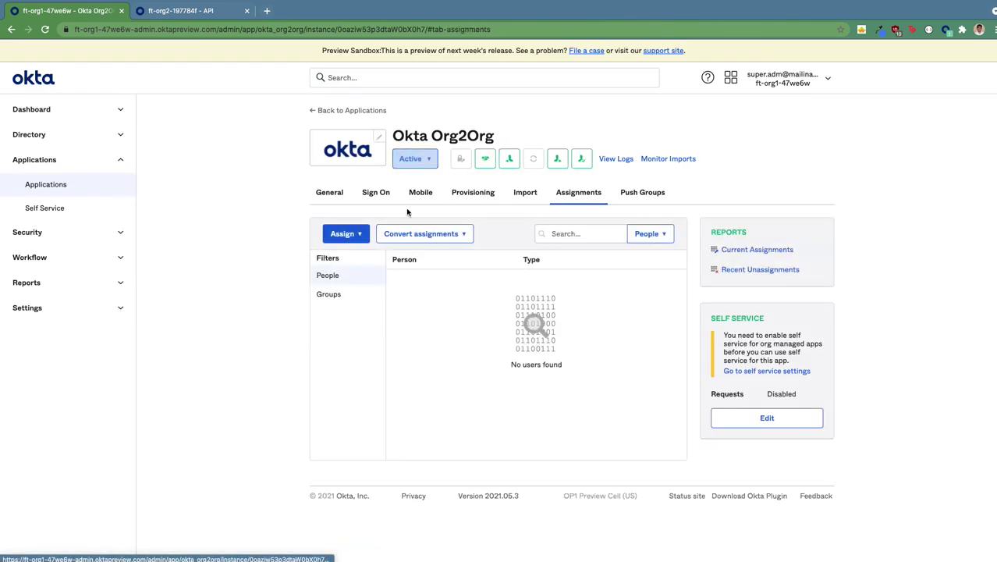
click(360, 236)
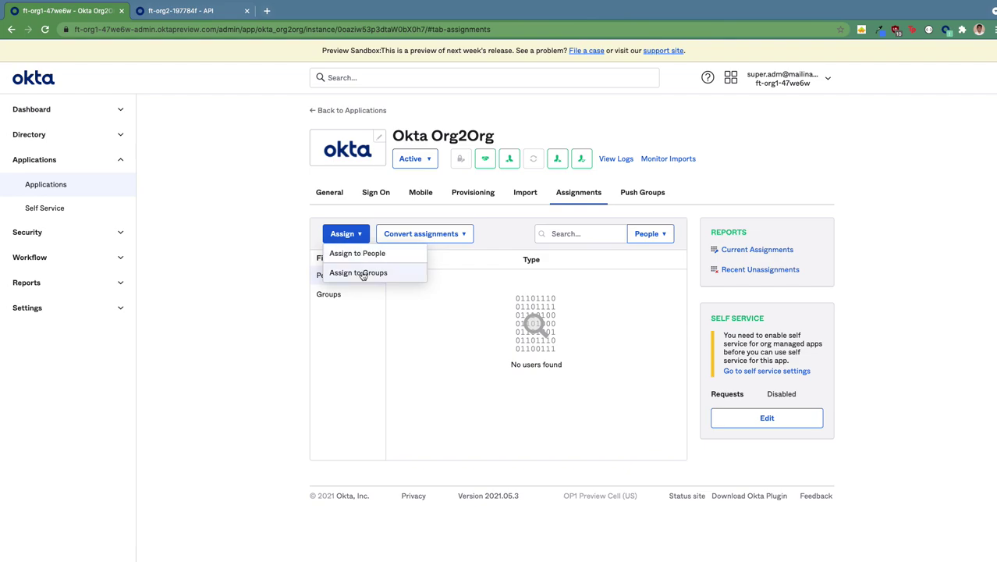
click(361, 273)
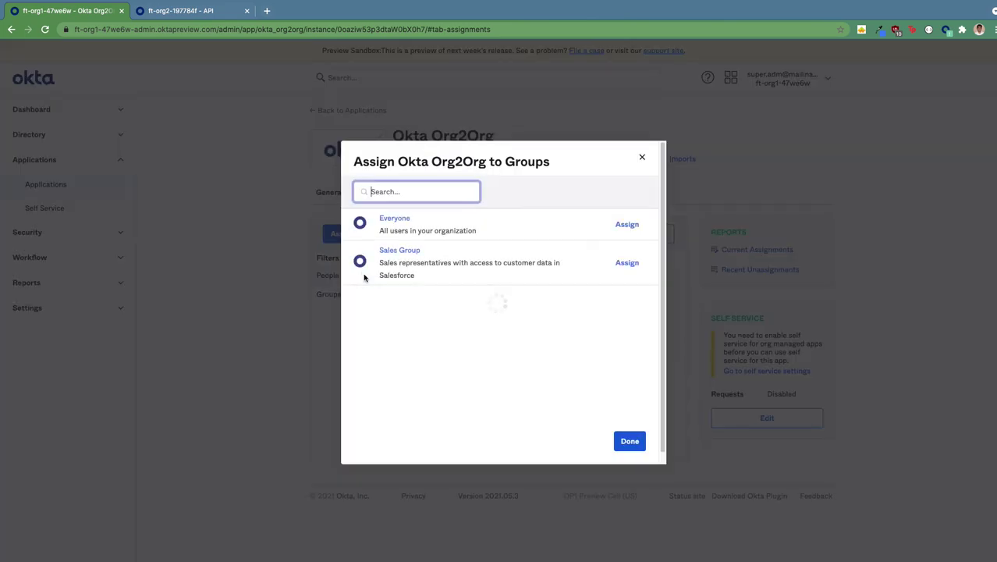
click(628, 263)
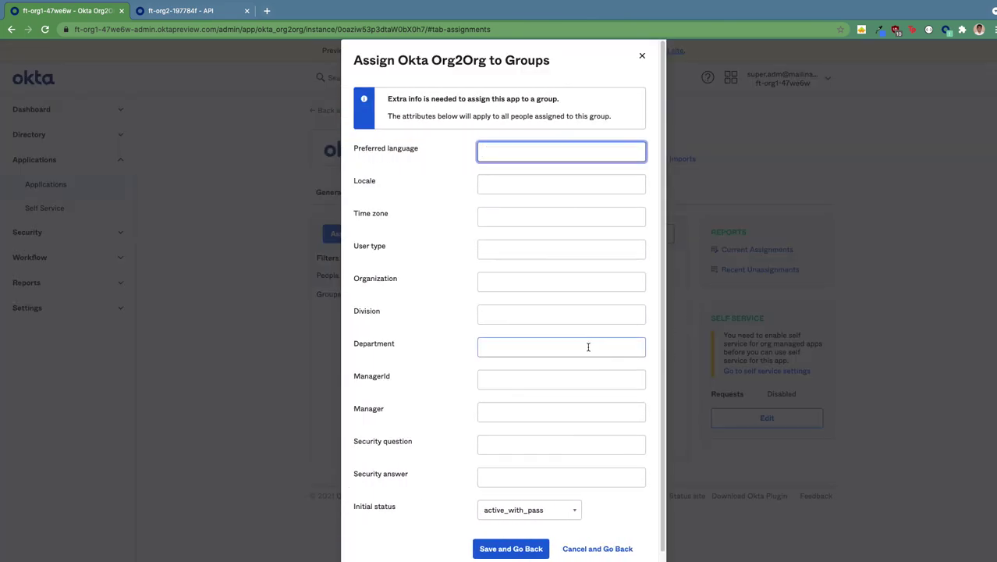
scroll(457, 434, down, 1)
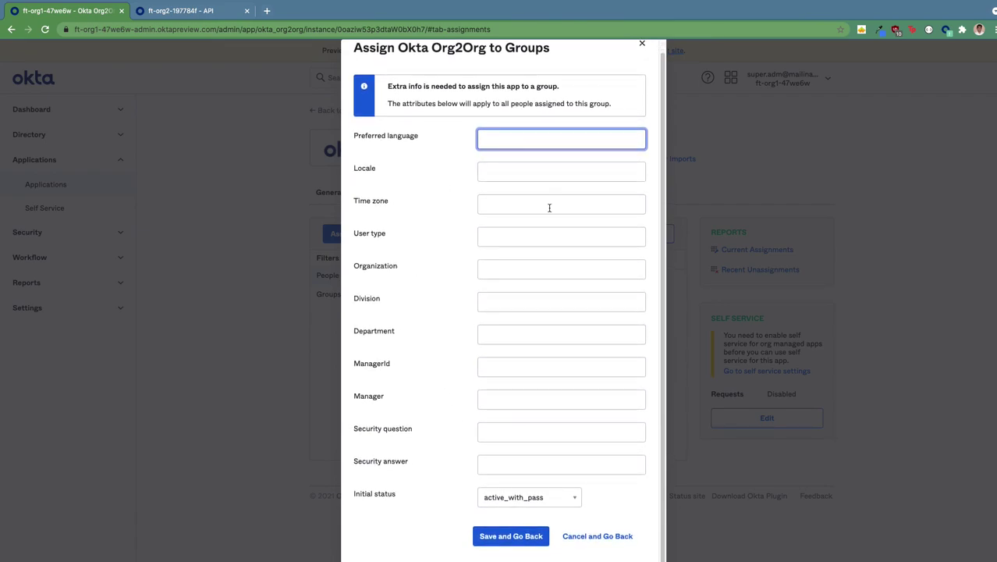
click(538, 542)
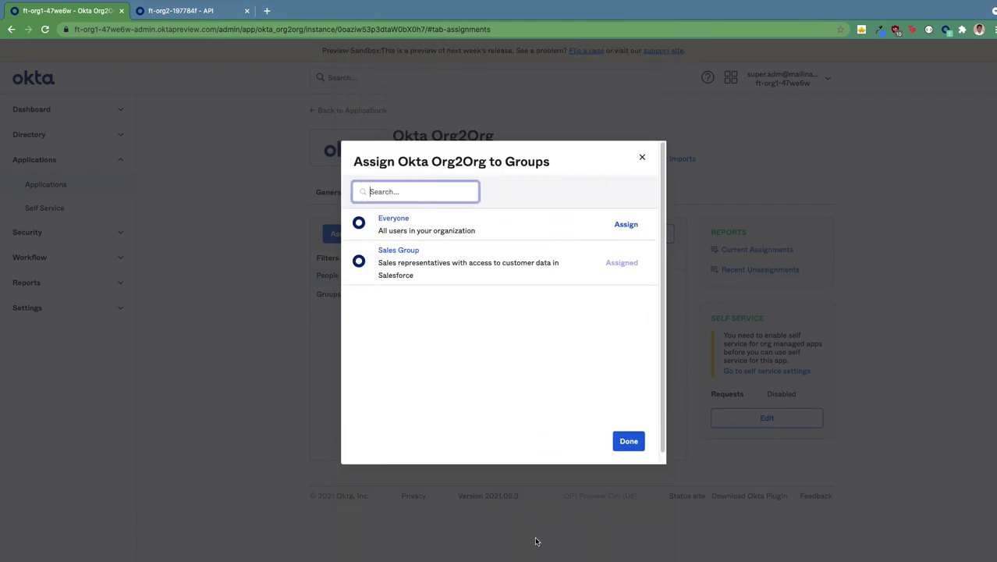
click(629, 442)
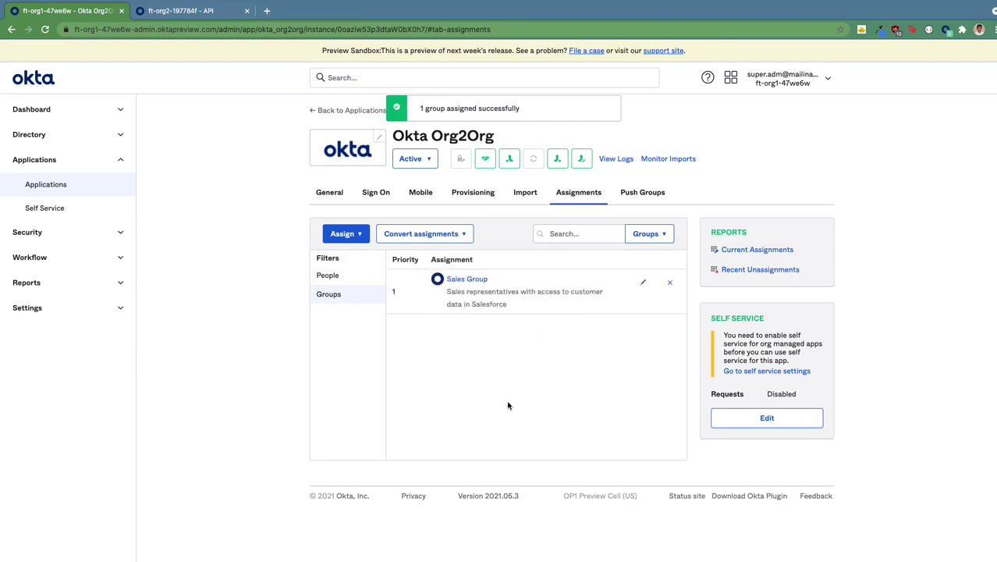
click(352, 279)
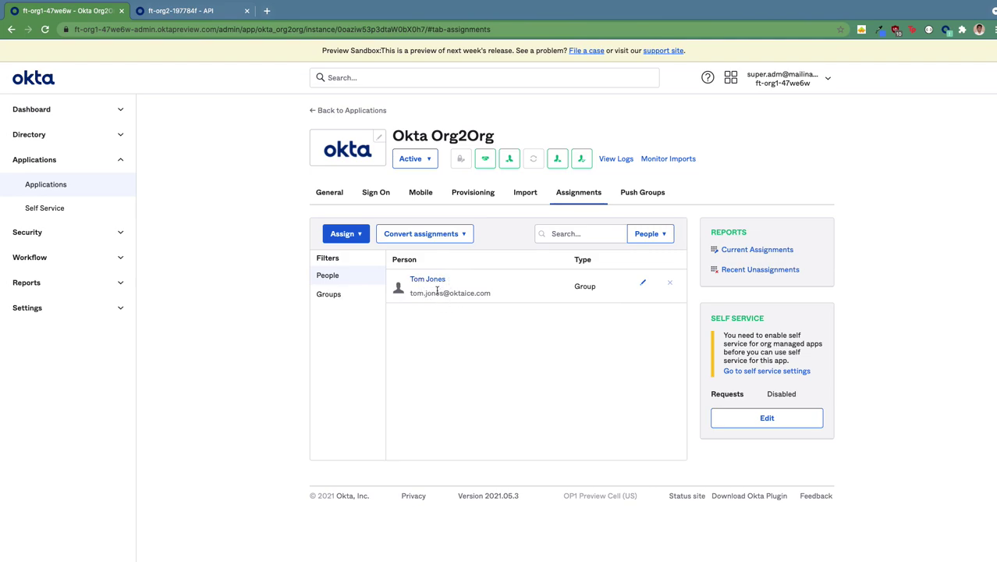
click(188, 12)
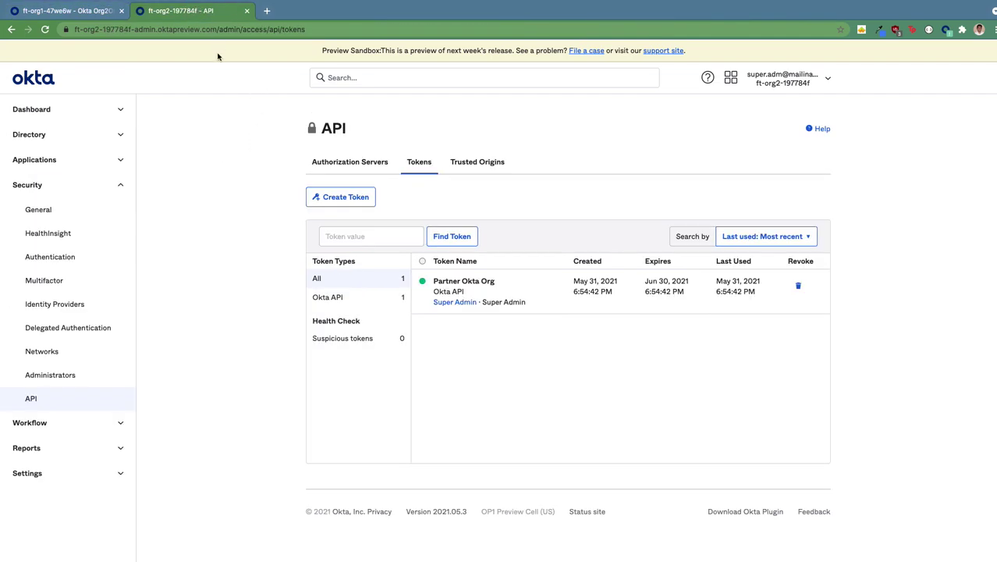
click(71, 160)
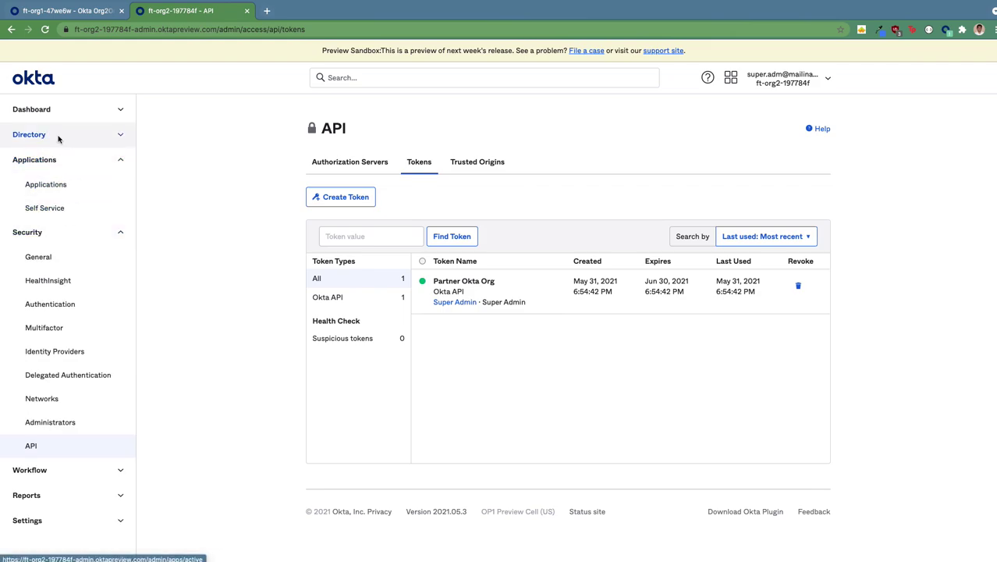
click(58, 136)
click(68, 166)
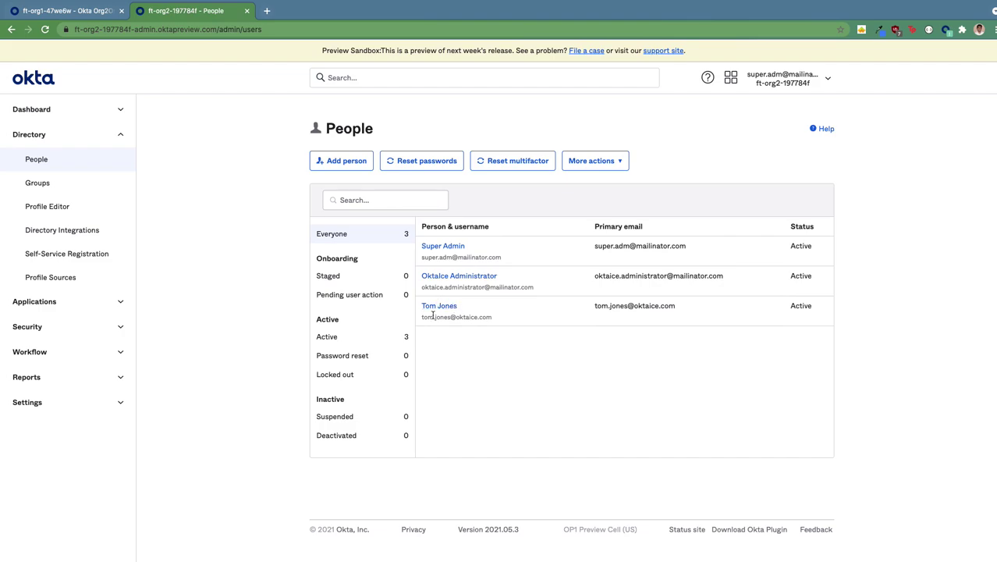
click(83, 15)
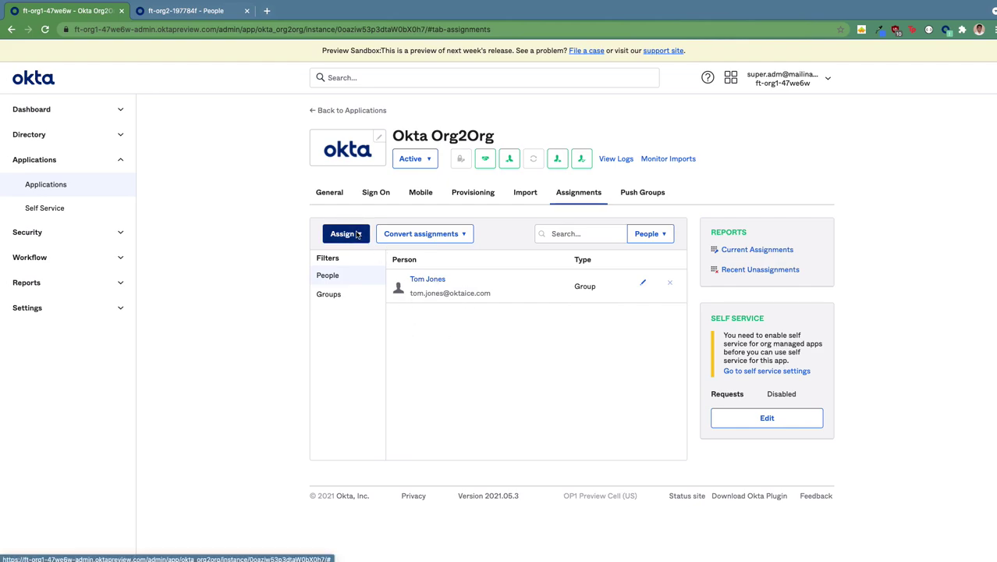
Assign the second user individually to Okta Org2Org via Assign to People
click(358, 234)
click(363, 252)
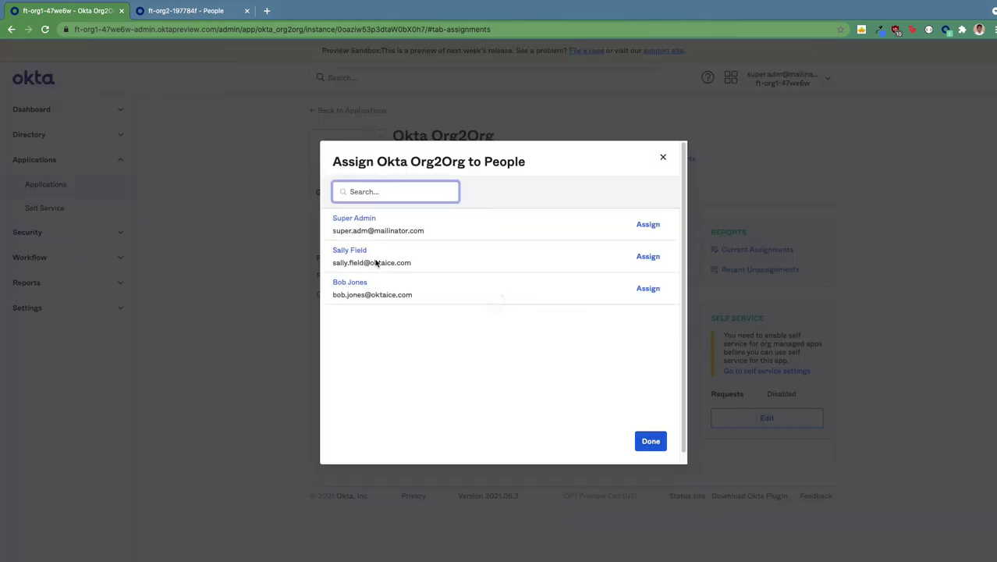
click(649, 258)
scroll(577, 468, down, 10)
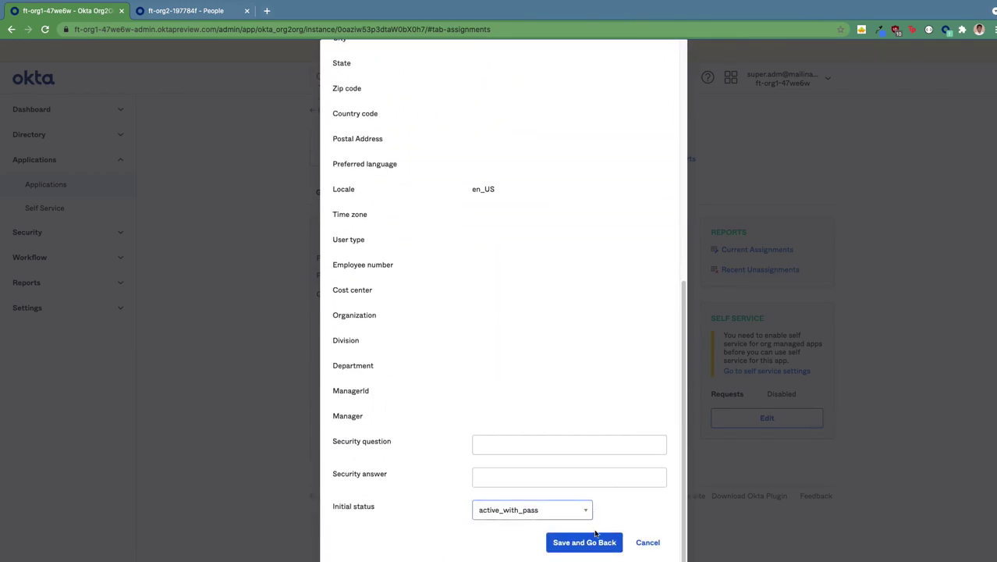
click(593, 546)
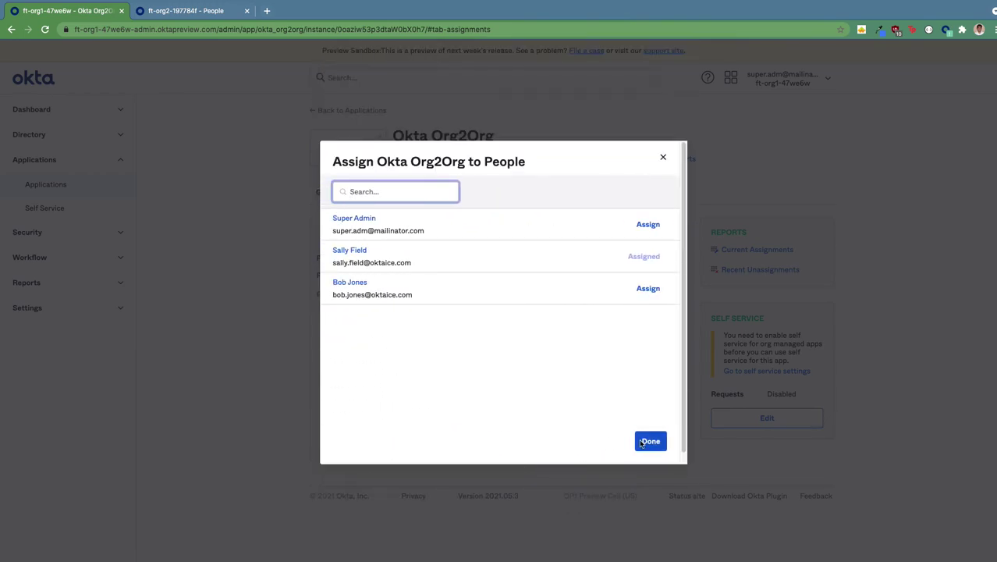
click(648, 442)
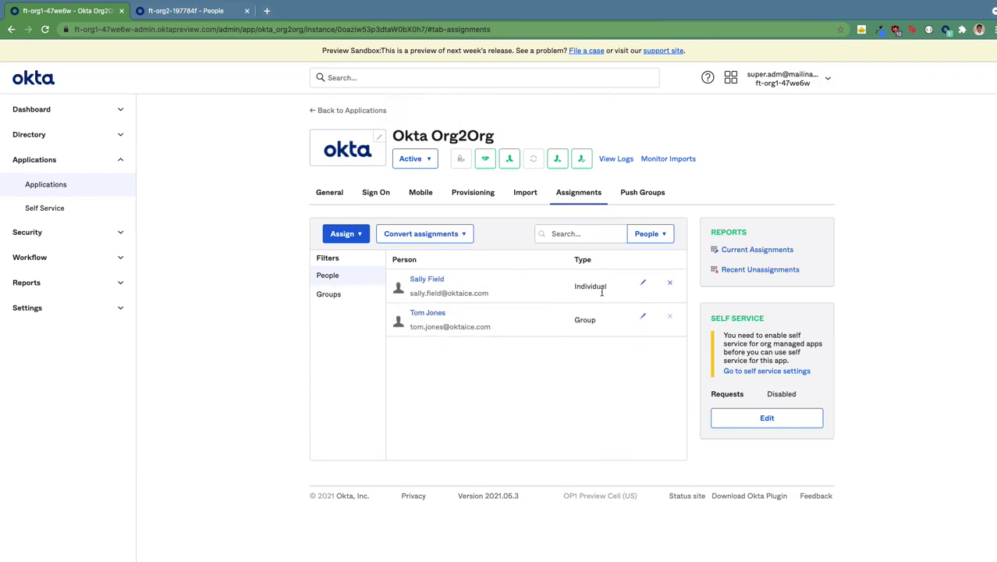
click(174, 14)
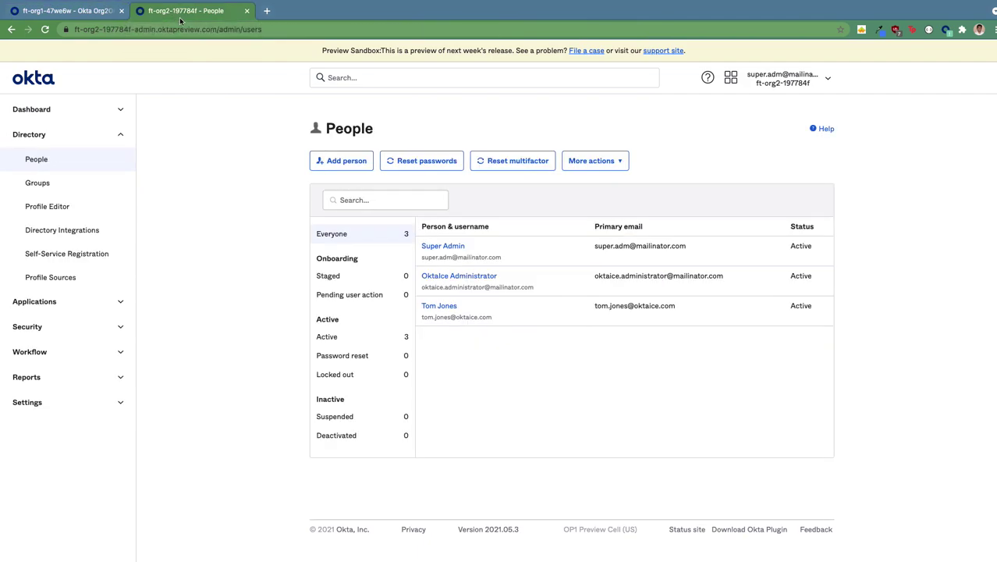
click(180, 29)
key(Return)
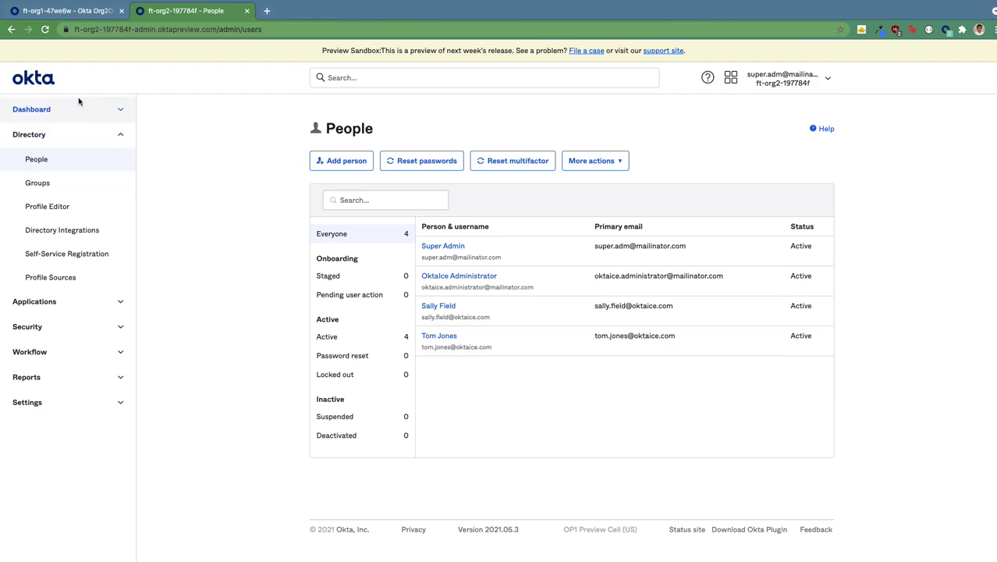
Sign out of the admin account in the source org
click(86, 12)
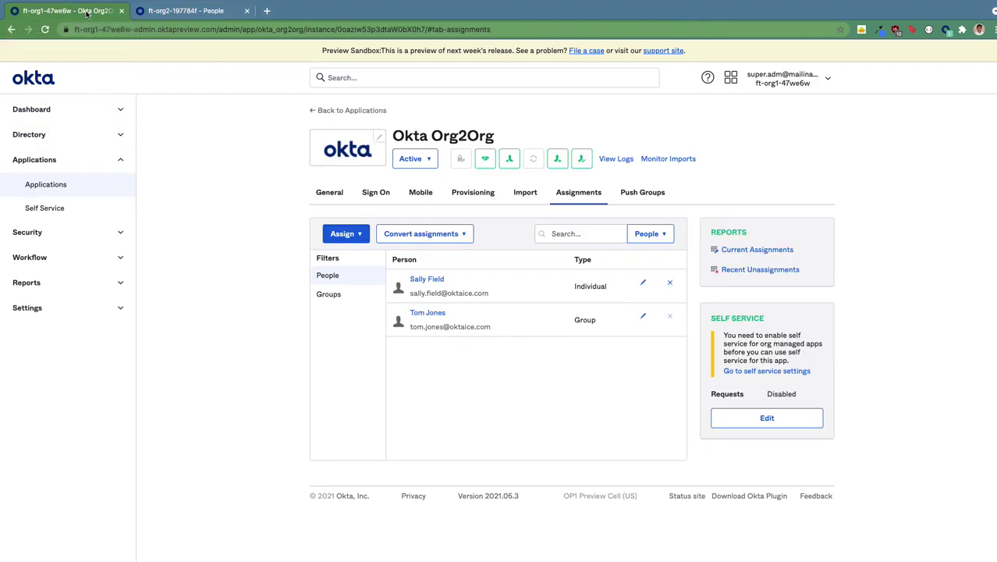
click(803, 83)
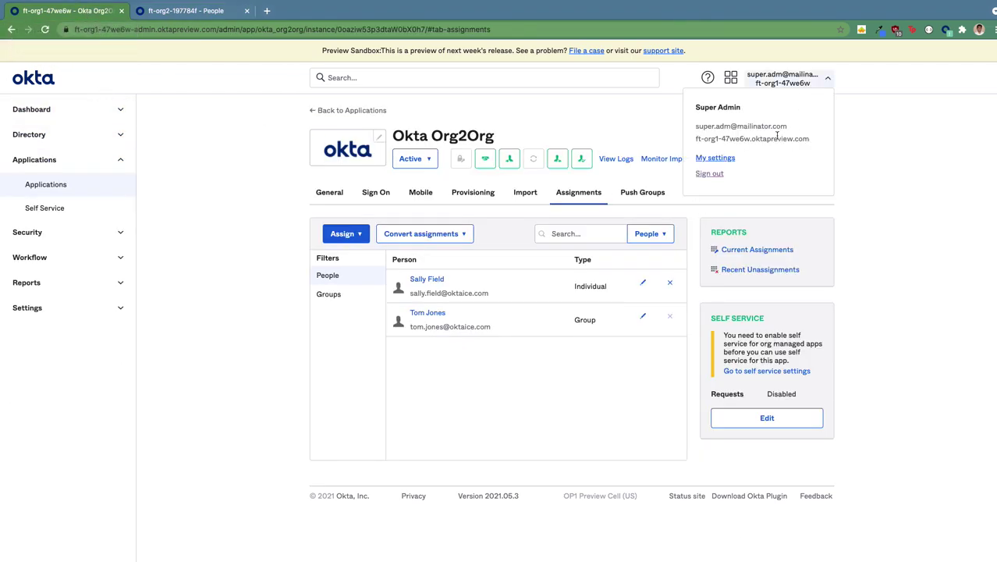
click(719, 176)
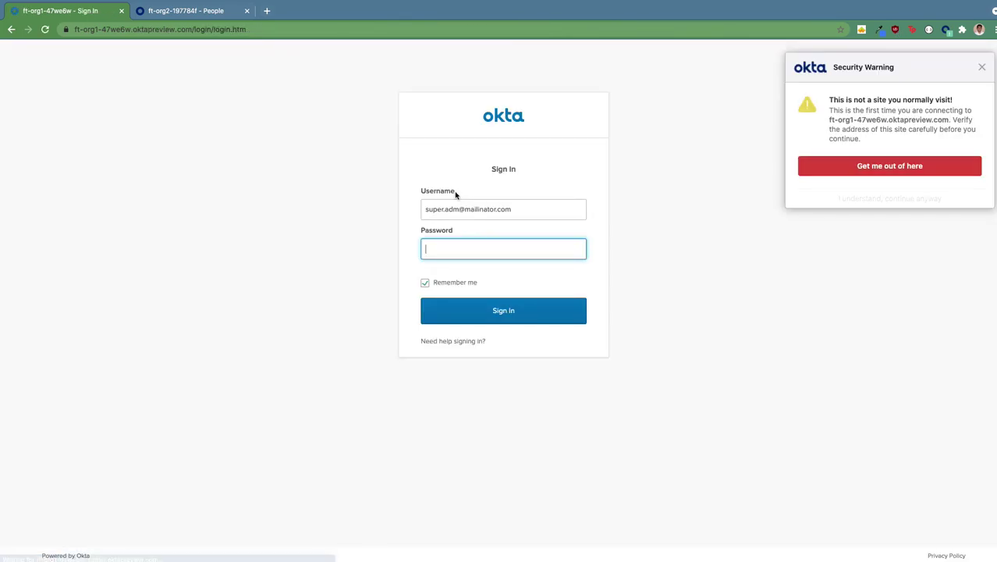
Sign in with the group member's username and password, then launch the Okta Org2Org tile
triple_click(493, 207)
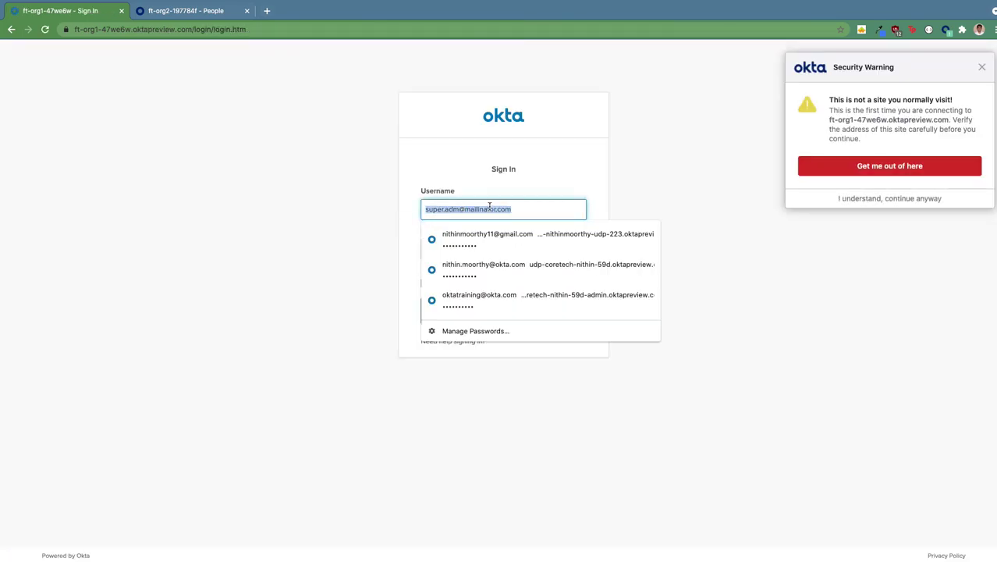
key(BackSpace)
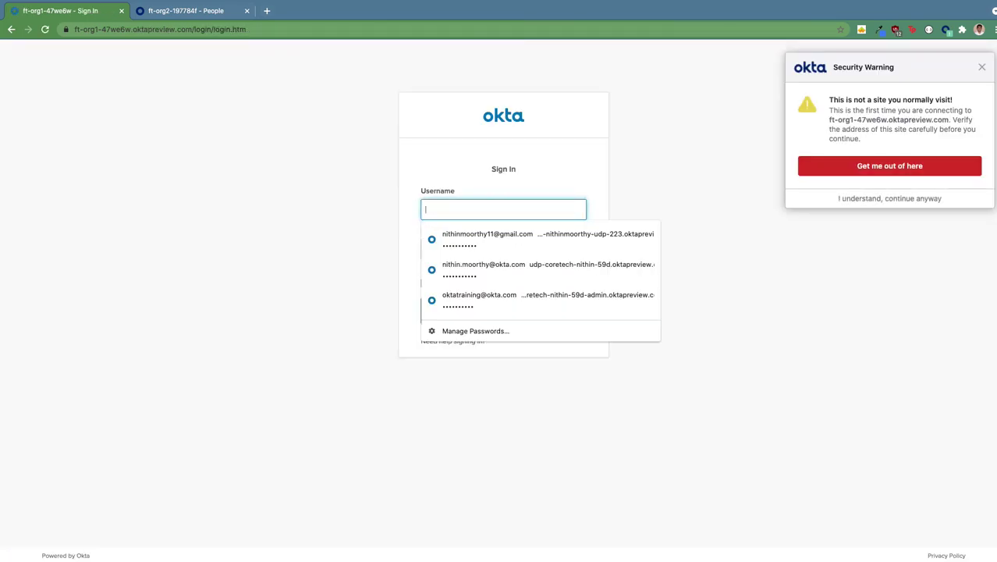
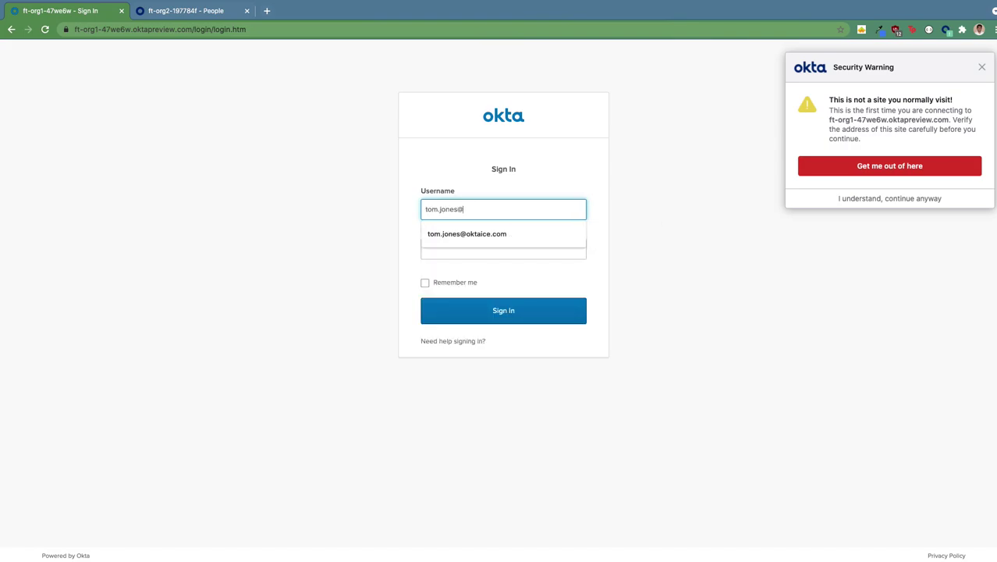
key(Tab)
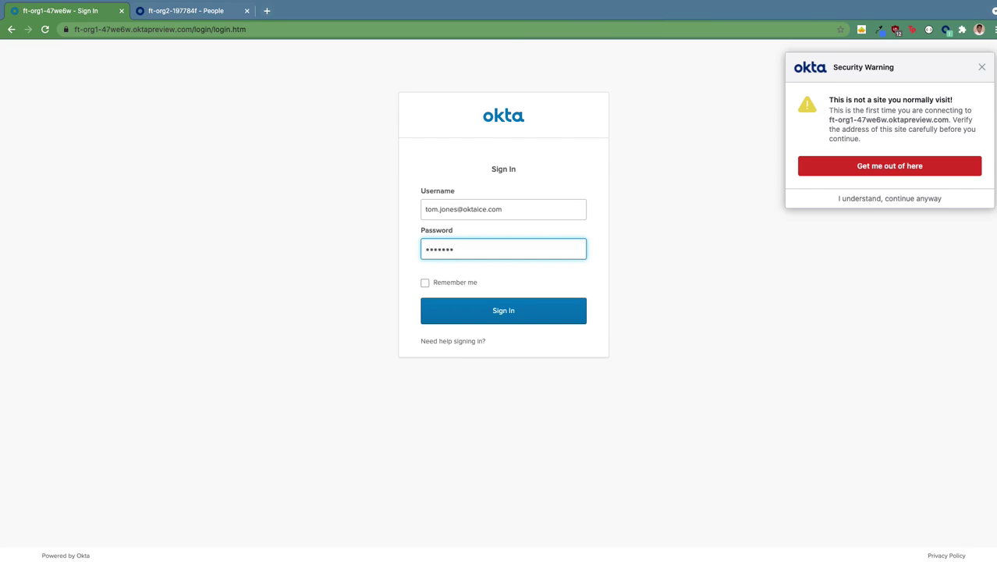
key(Return)
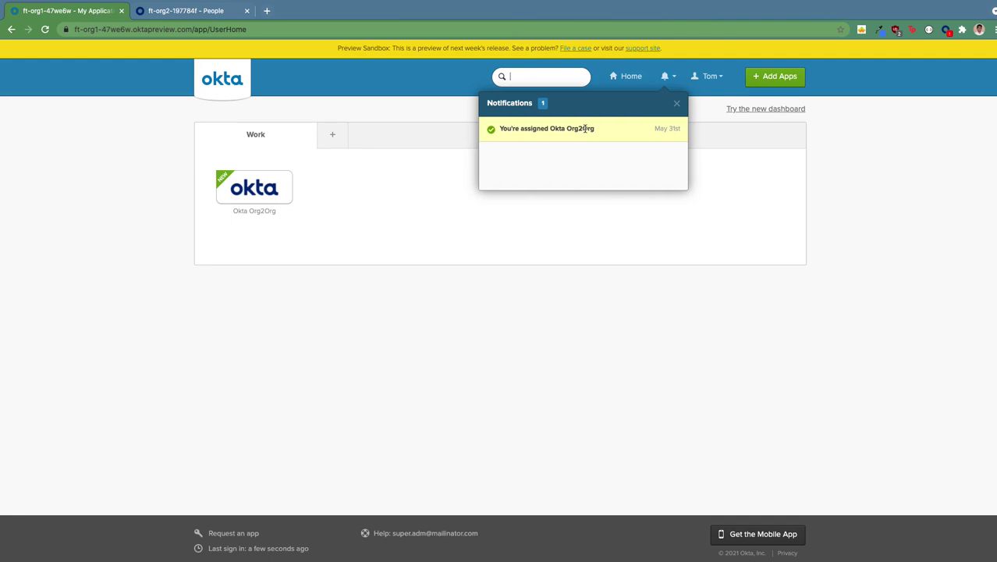
click(675, 106)
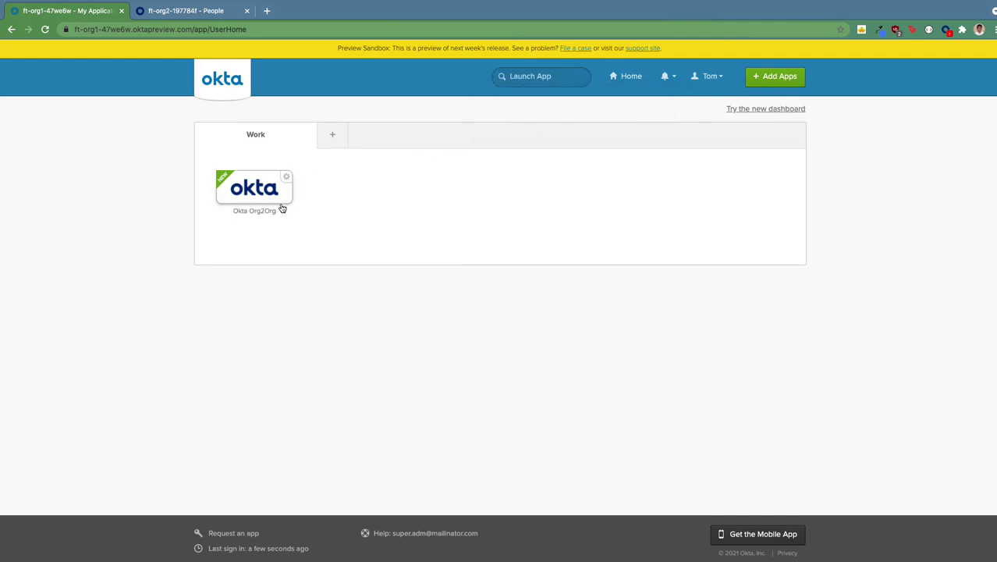
click(253, 194)
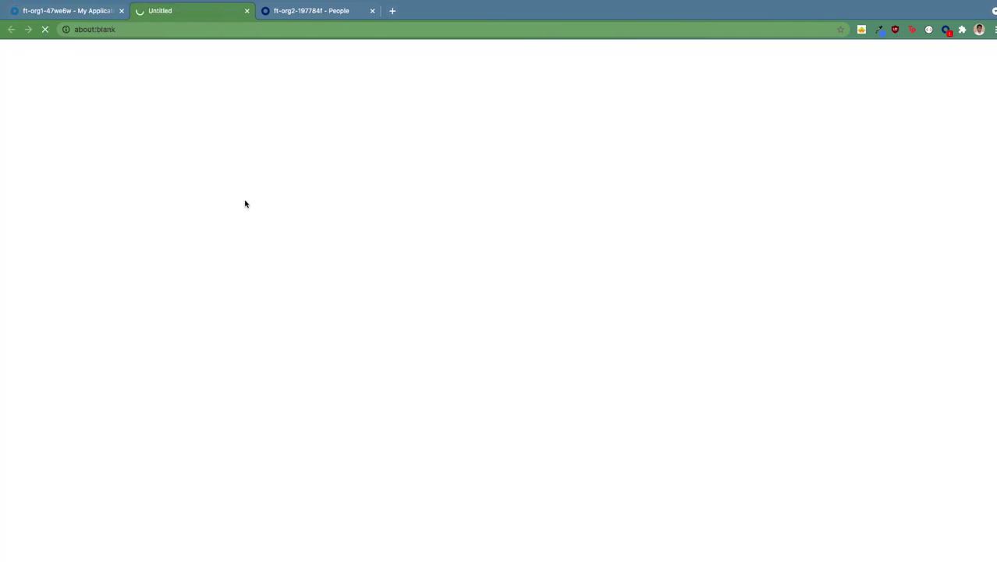